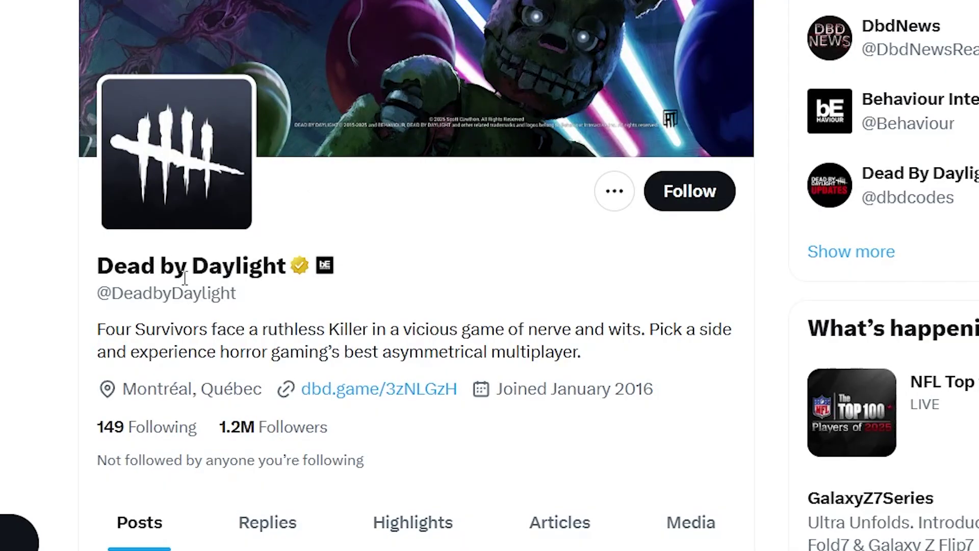
pyautogui.scroll(-15, 189, 291)
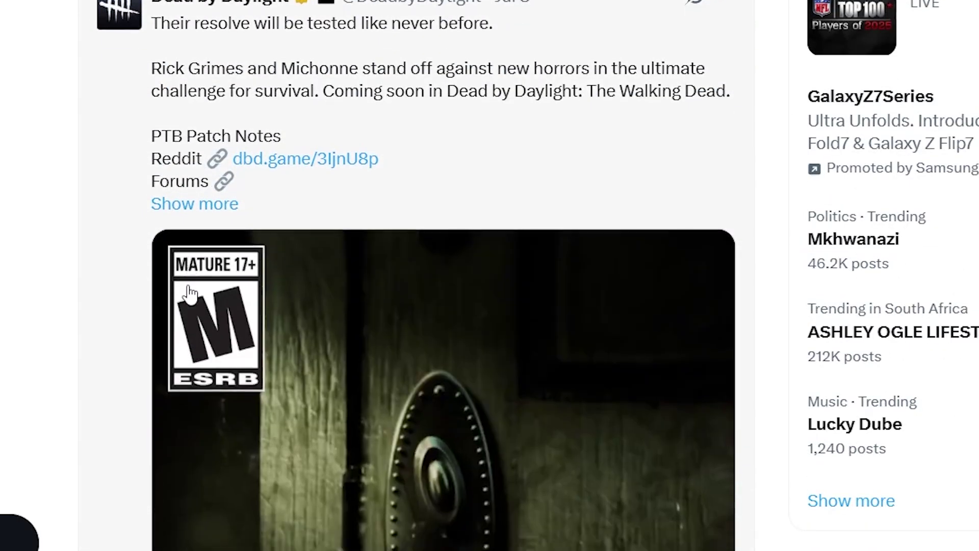
pyautogui.scroll(-10, 188, 295)
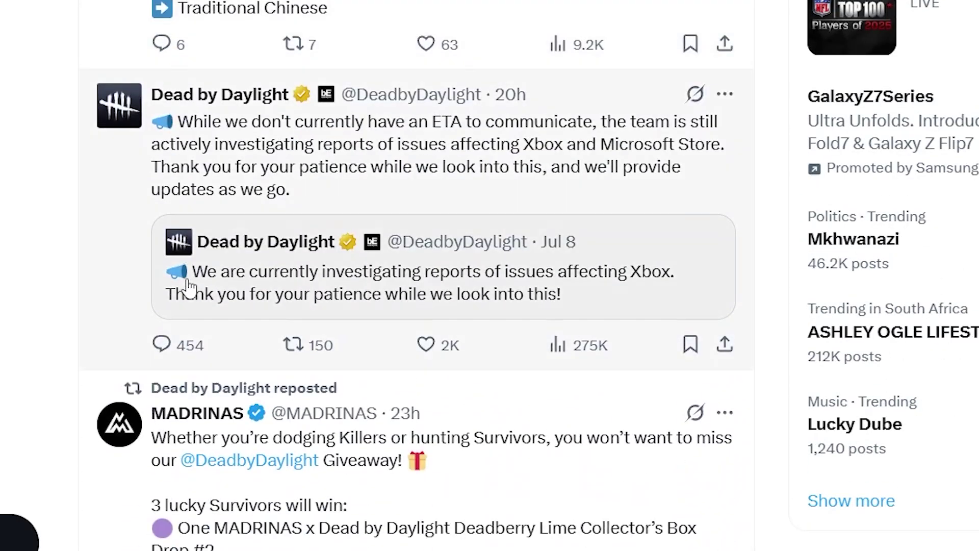
pyautogui.scroll(2, 188, 283)
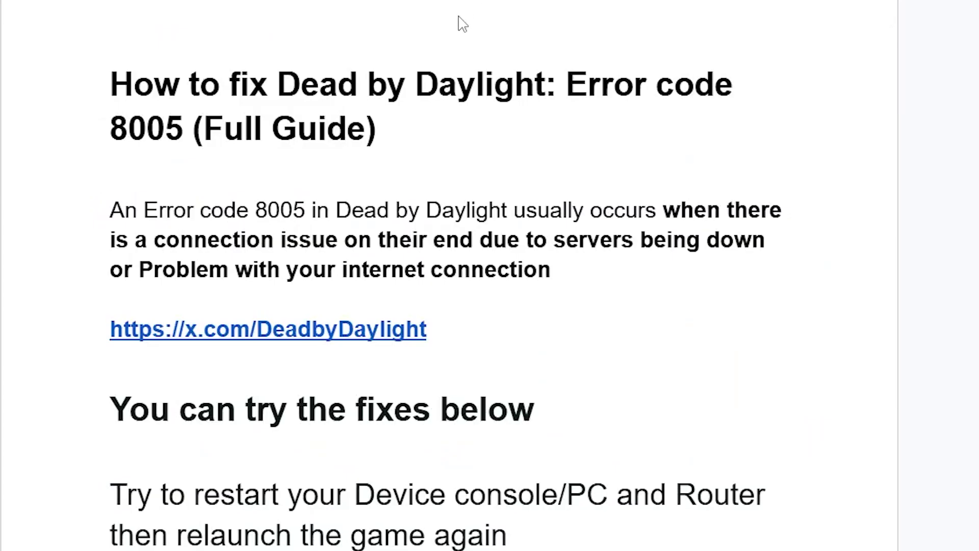
# Scroll the guide to 'Change your DNS Settings' and highlight the Primary 8.8.8.8 and Secondary 8.8.4.4 lines
pyautogui.scroll(-6, 462, 72)
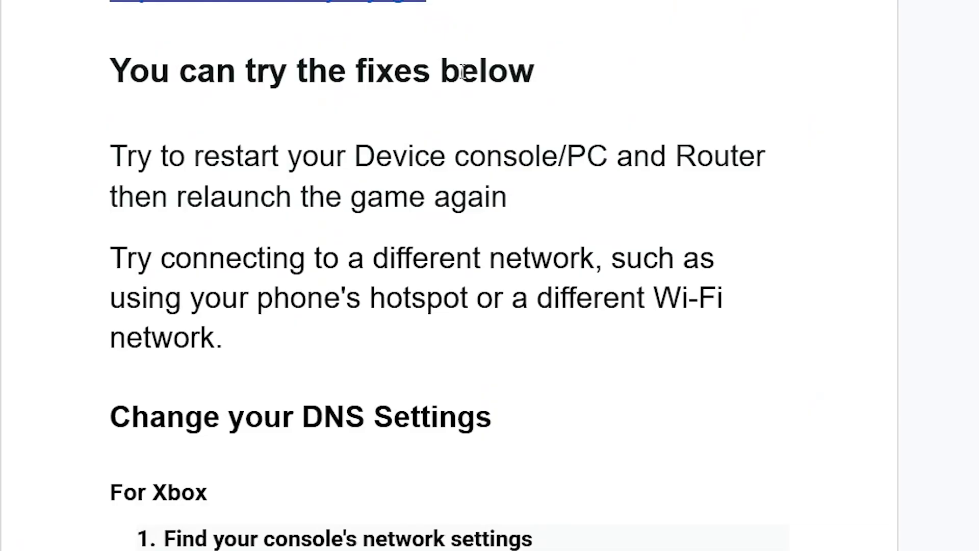
pyautogui.scroll(2, 261, 117)
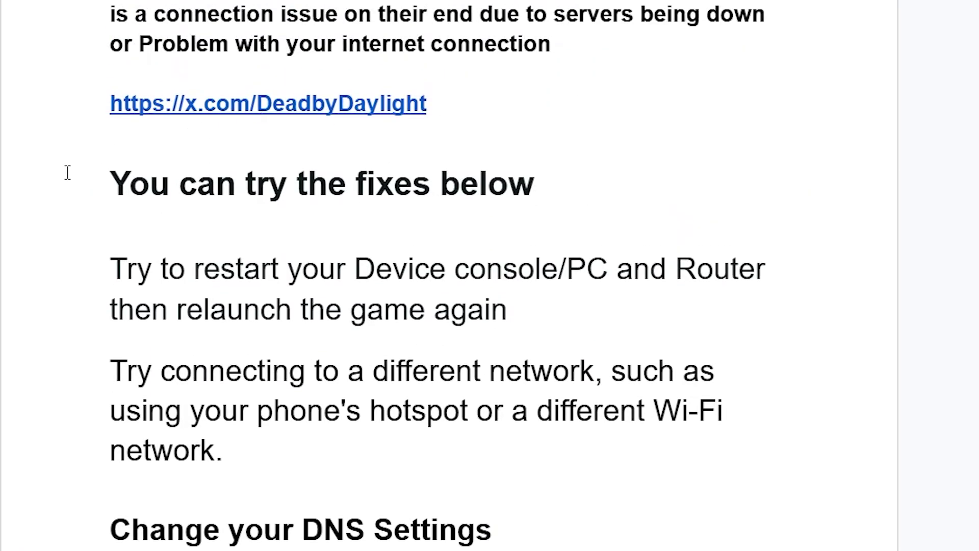
pyautogui.scroll(-2, 396, 209)
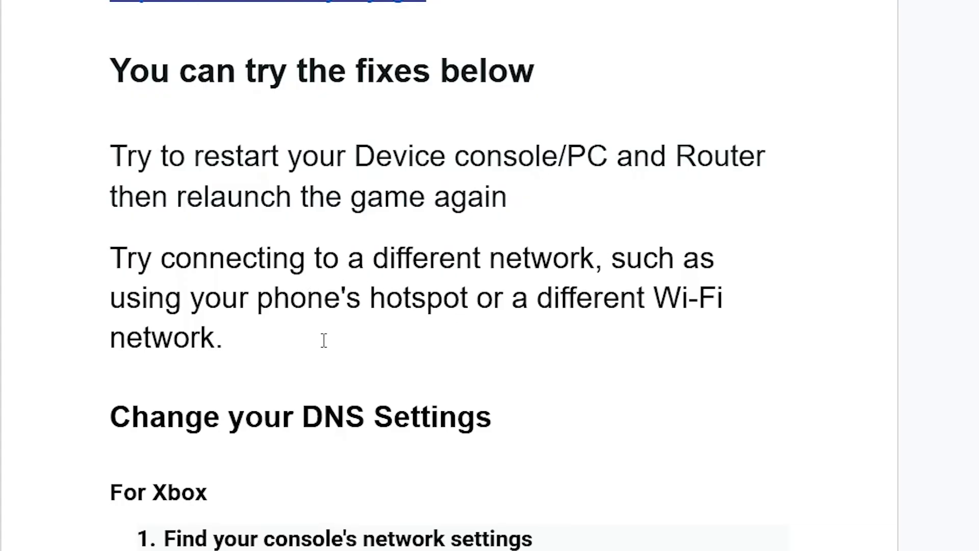
pyautogui.scroll(4, 324, 341)
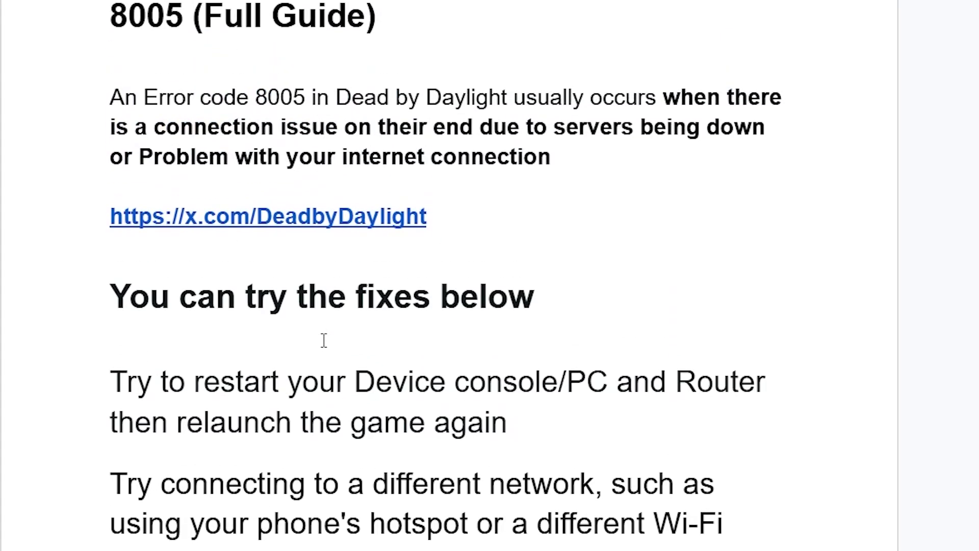
pyautogui.scroll(-10, 324, 341)
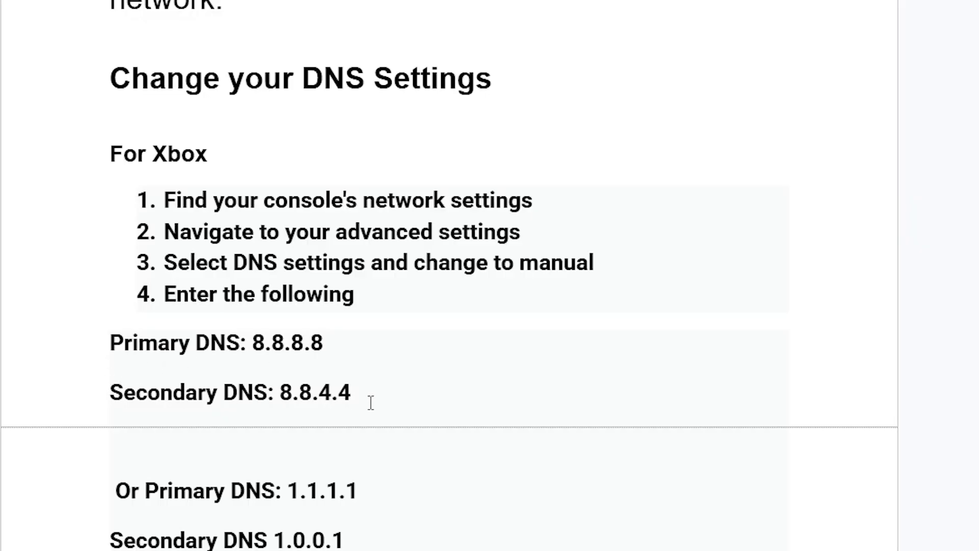
pyautogui.moveTo(380, 402); pyautogui.dragTo(124, 329)
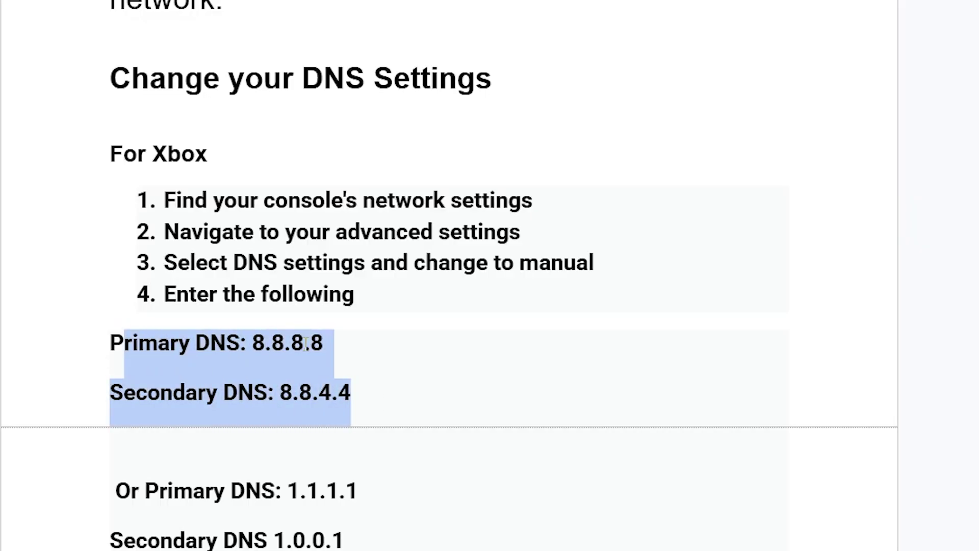
# Select the alternative DNS lines 1.1.1.1 and 1.0.0.1, then clear the selection
pyautogui.scroll(6, 306, 343)
pyautogui.scroll(-6, 306, 343)
pyautogui.scroll(-2, 305, 344)
pyautogui.moveTo(48, 354); pyautogui.dragTo(350, 437)
pyautogui.click(262, 392)
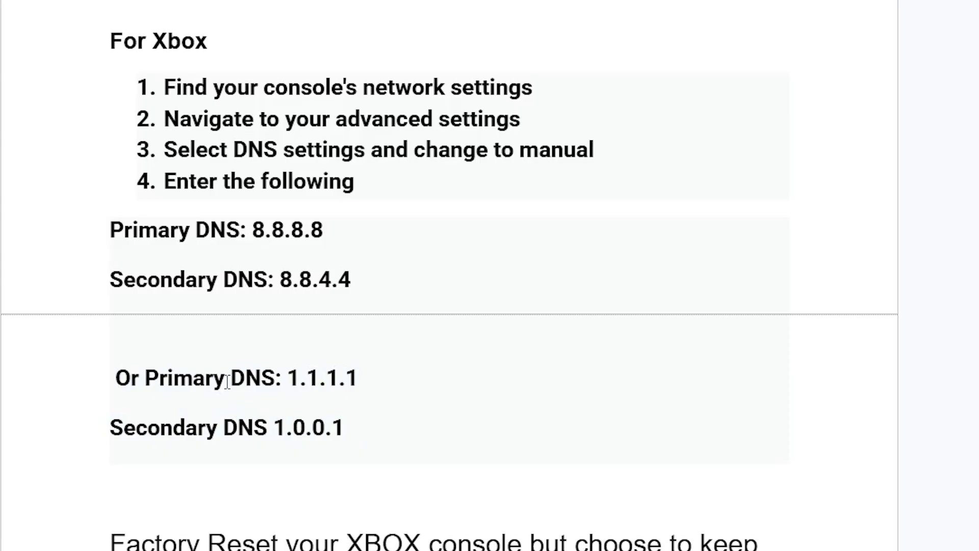
pyautogui.scroll(4, 260, 400)
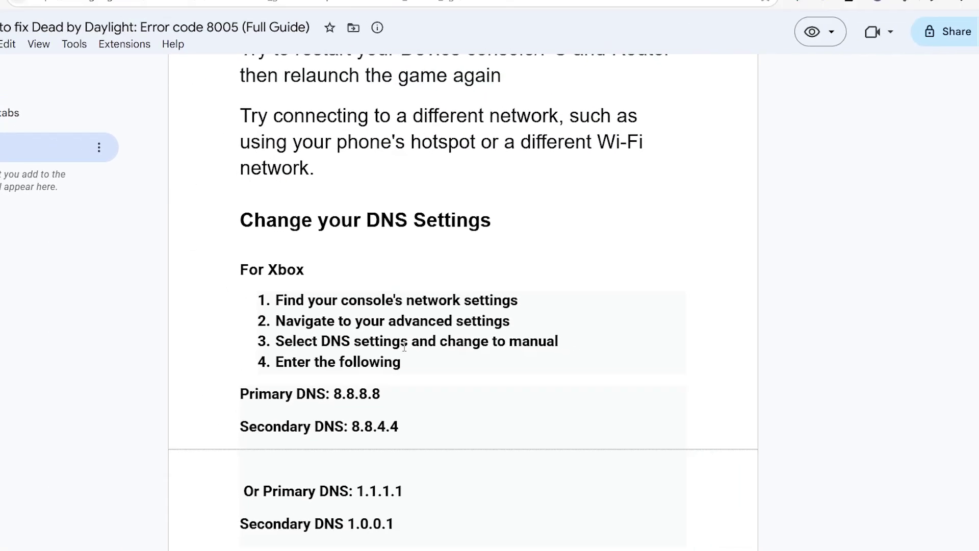
# Open Settings with Win+I and go to Network & internet > Wi-Fi > Hardware properties
pyautogui.press('super+i')
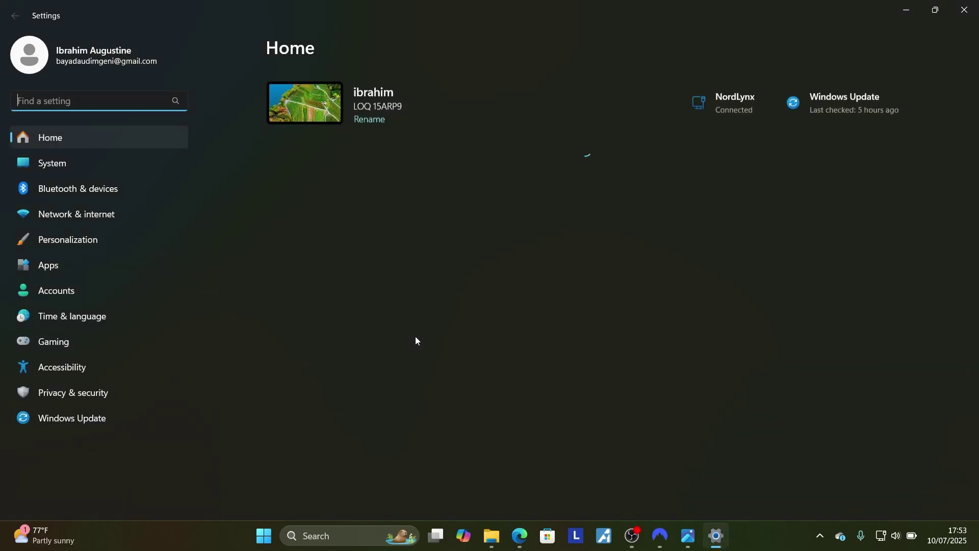
pyautogui.click(121, 219)
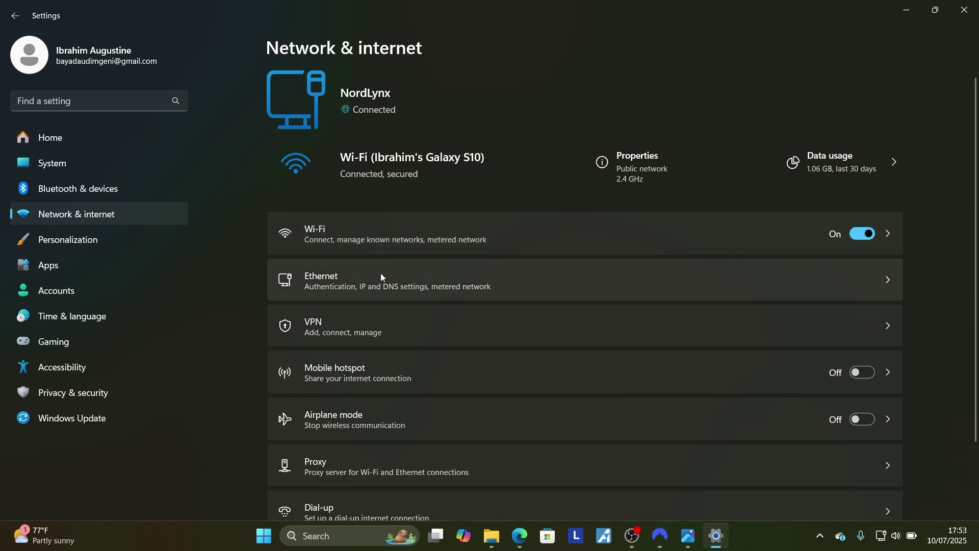
pyautogui.click(381, 242)
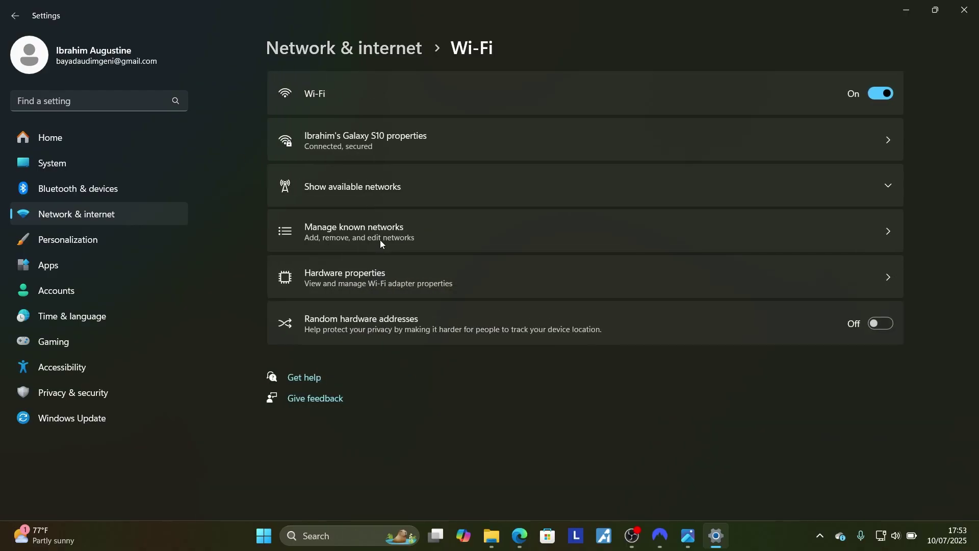
pyautogui.click(365, 277)
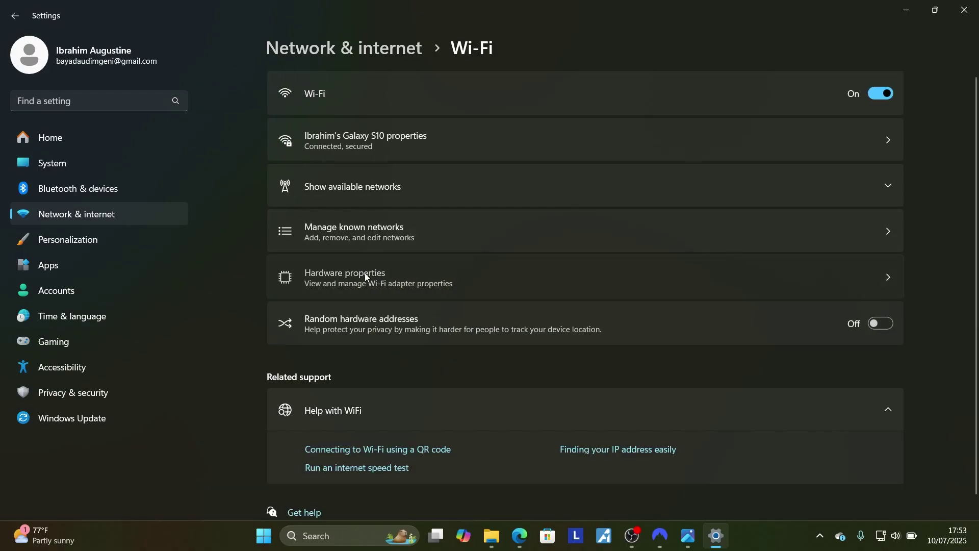
pyautogui.scroll(-1, 365, 265)
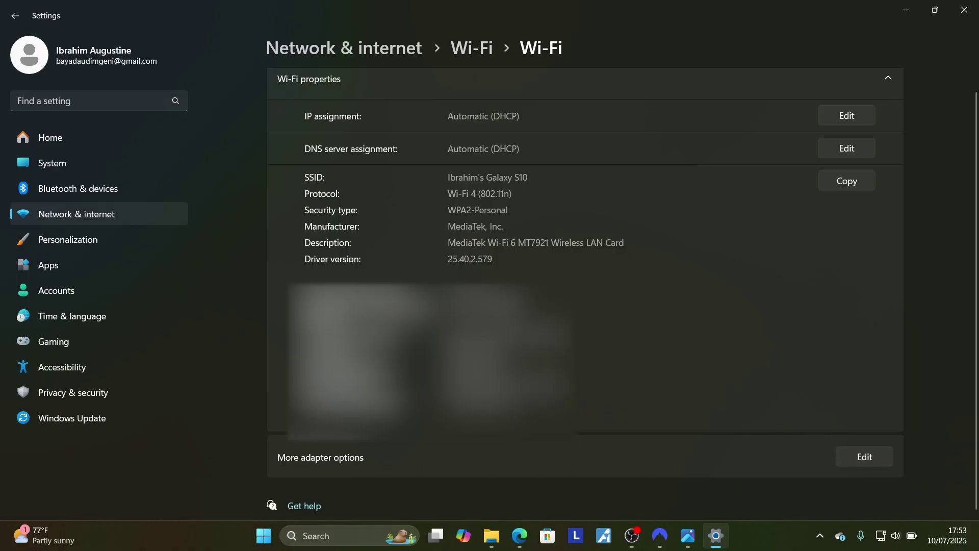
pyautogui.click(850, 448)
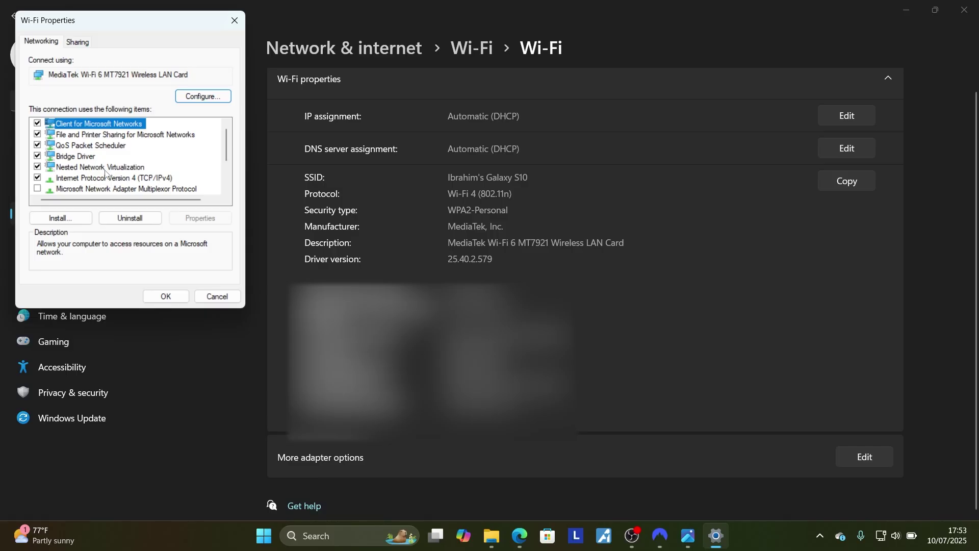
pyautogui.click(101, 178)
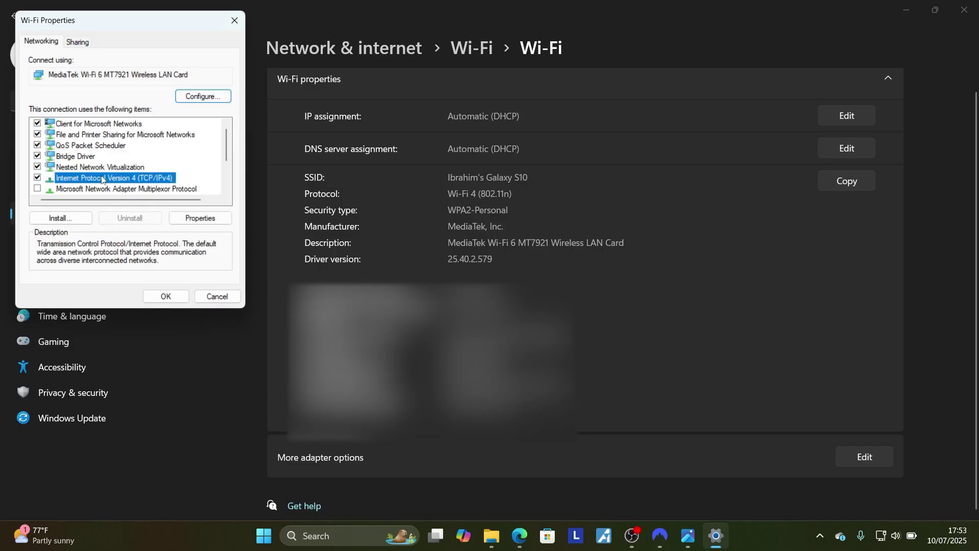
pyautogui.click(181, 220)
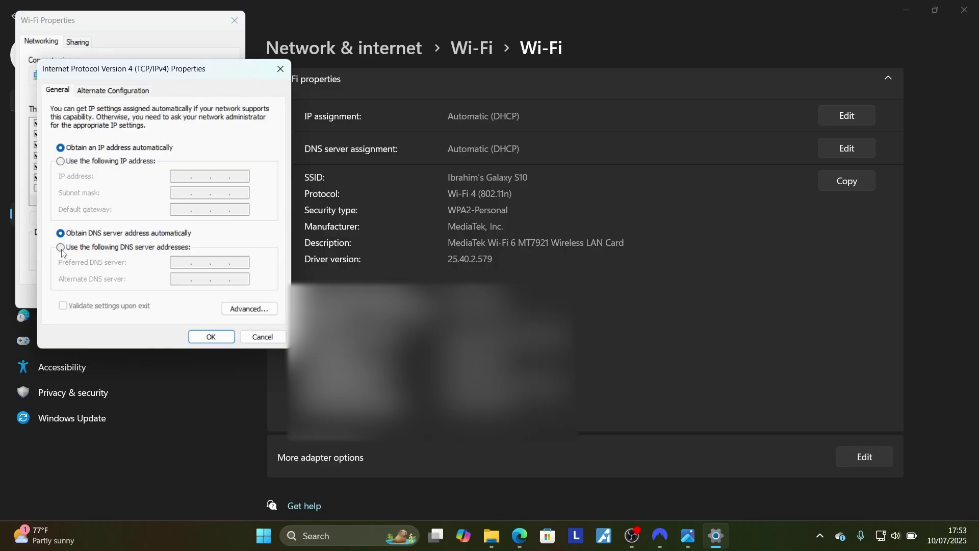
pyautogui.click(61, 247)
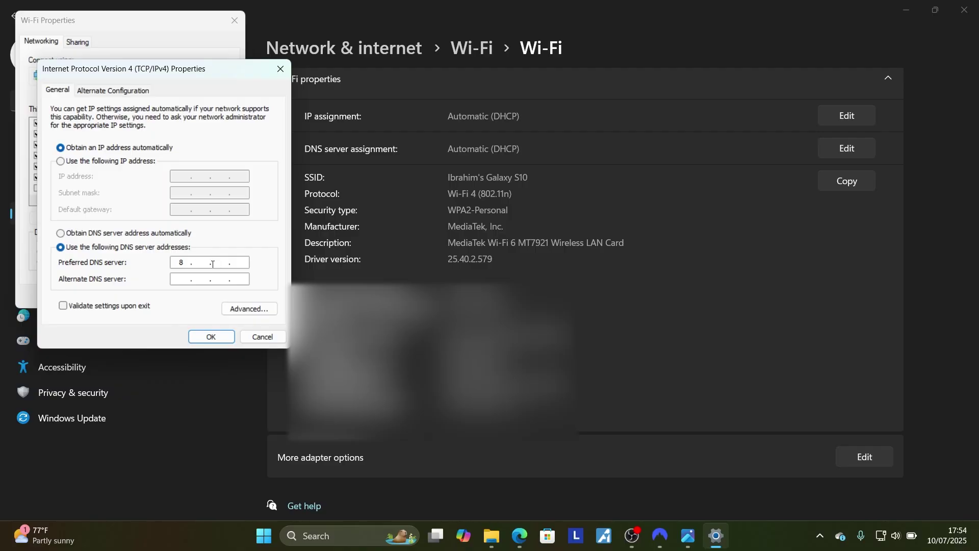
pyautogui.write('8.8.8.8')
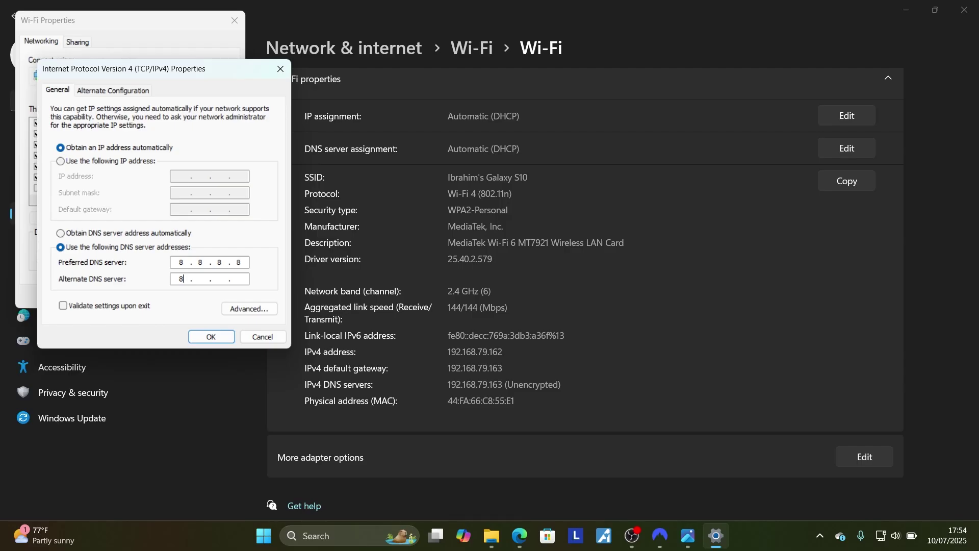
pyautogui.press('Tab')
pyautogui.write('8')
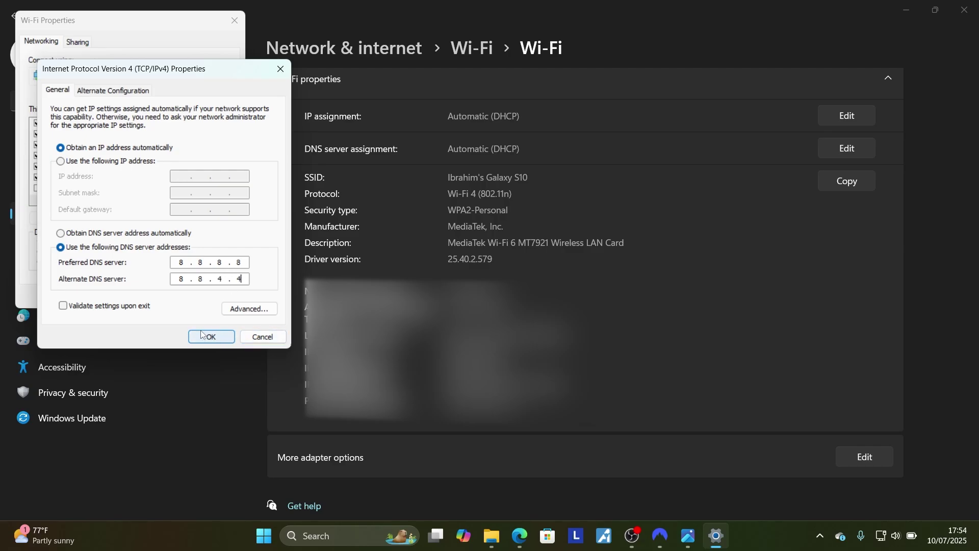
pyautogui.click(60, 233)
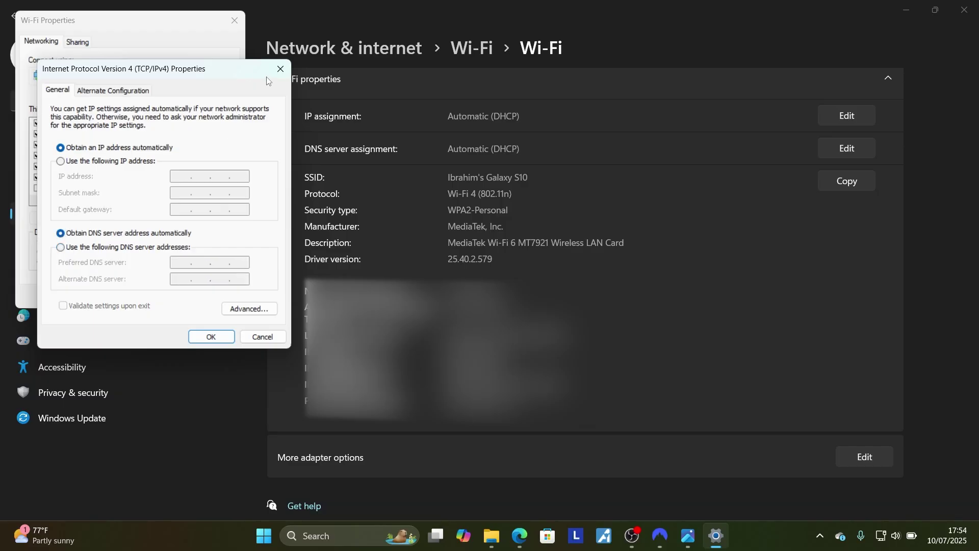
pyautogui.click(280, 69)
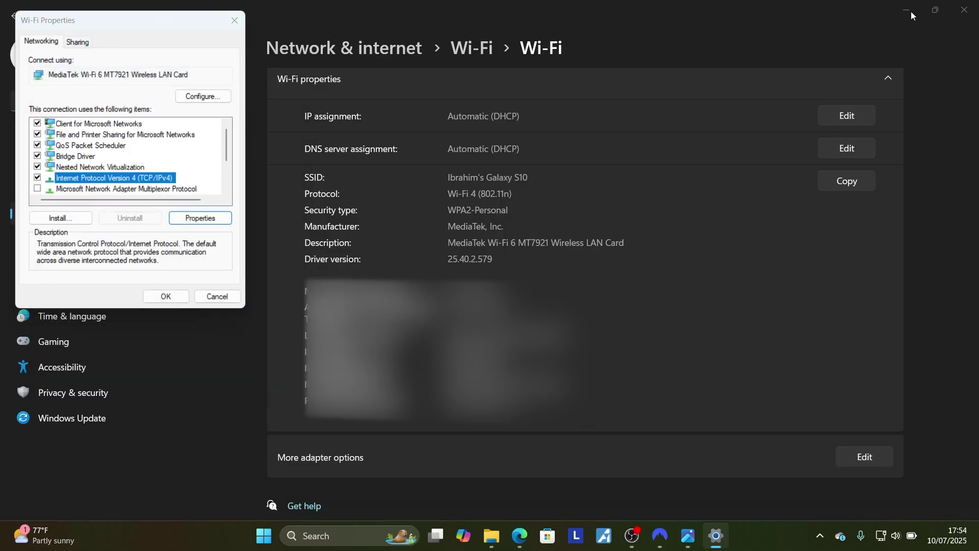
pyautogui.click(240, 18)
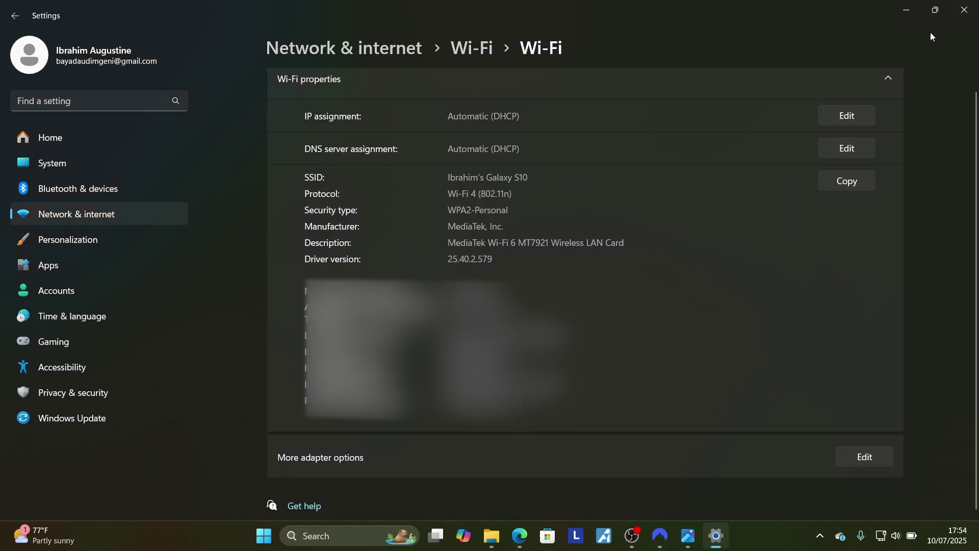
# Close Windows Settings and scroll the error 8005 guide past its factory-reset fix, then back toward the title
pyautogui.click(964, 9)
pyautogui.scroll(-4, 423, 347)
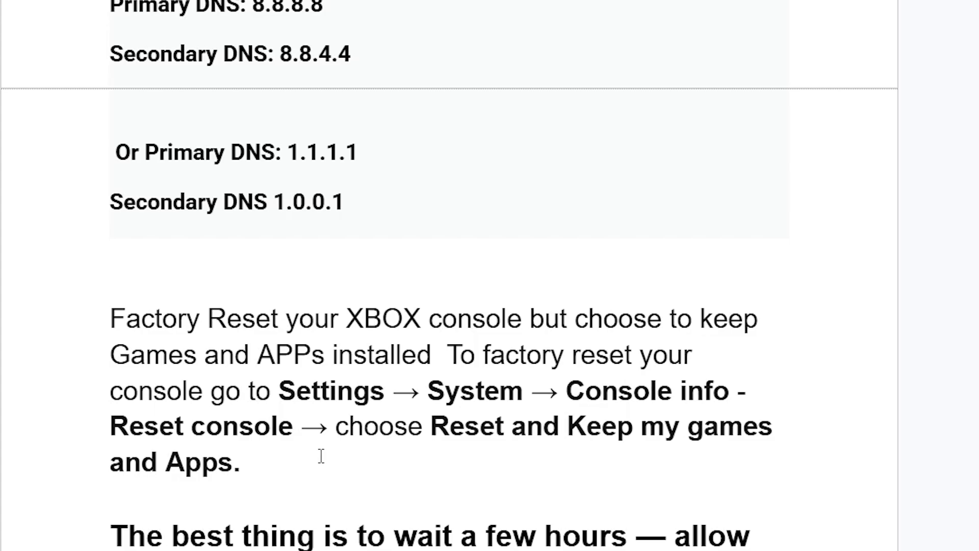
pyautogui.scroll(-4, 321, 459)
pyautogui.scroll(6, 317, 439)
pyautogui.scroll(-4, 319, 435)
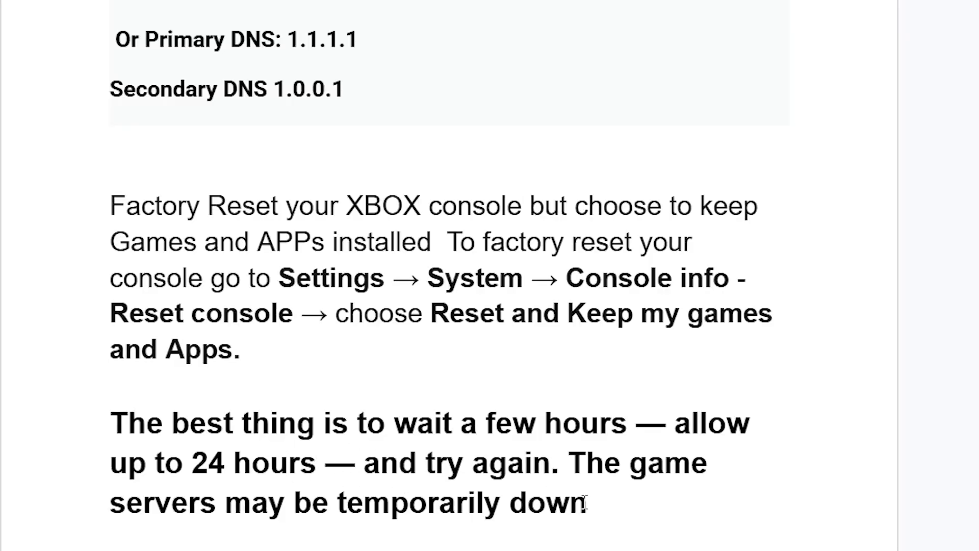
pyautogui.scroll(10, 586, 502)
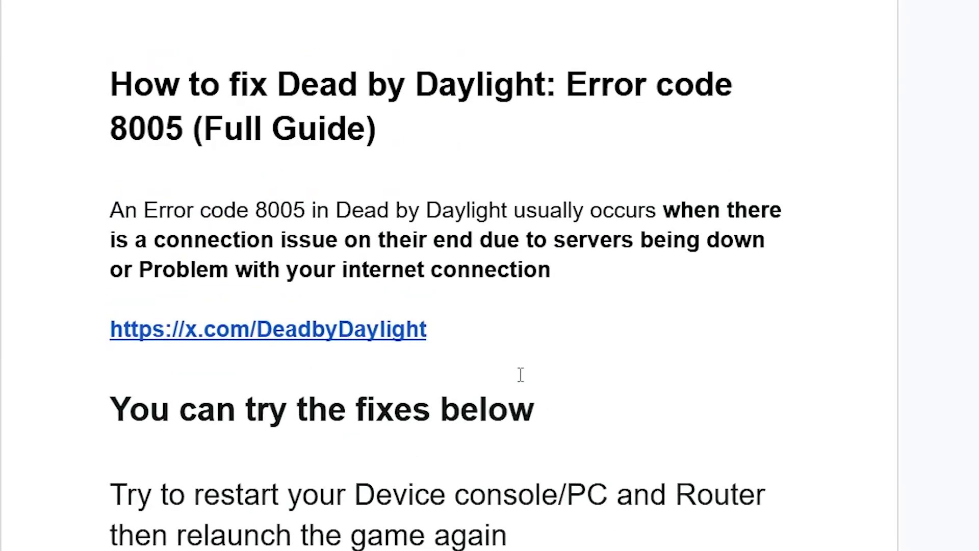
pyautogui.scroll(-10, 519, 371)
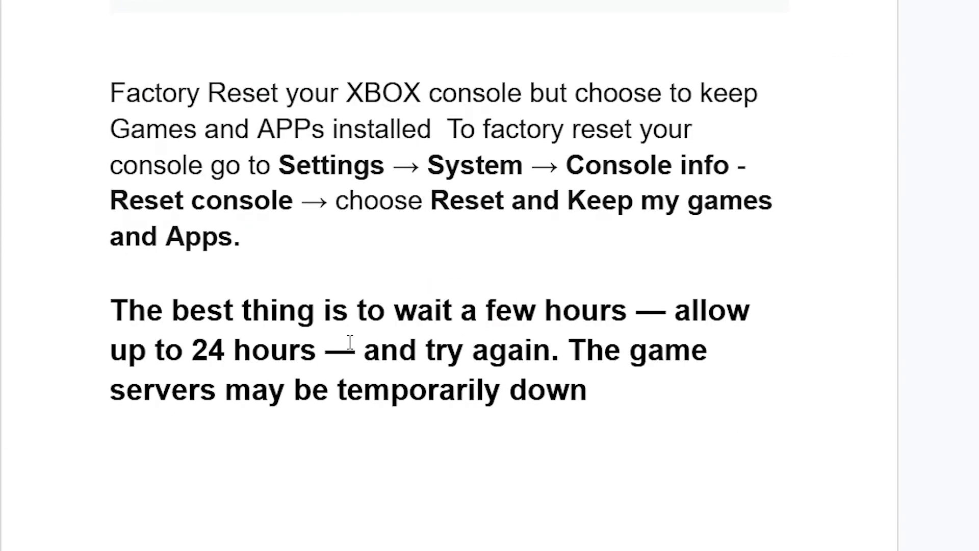
pyautogui.scroll(10, 258, 351)
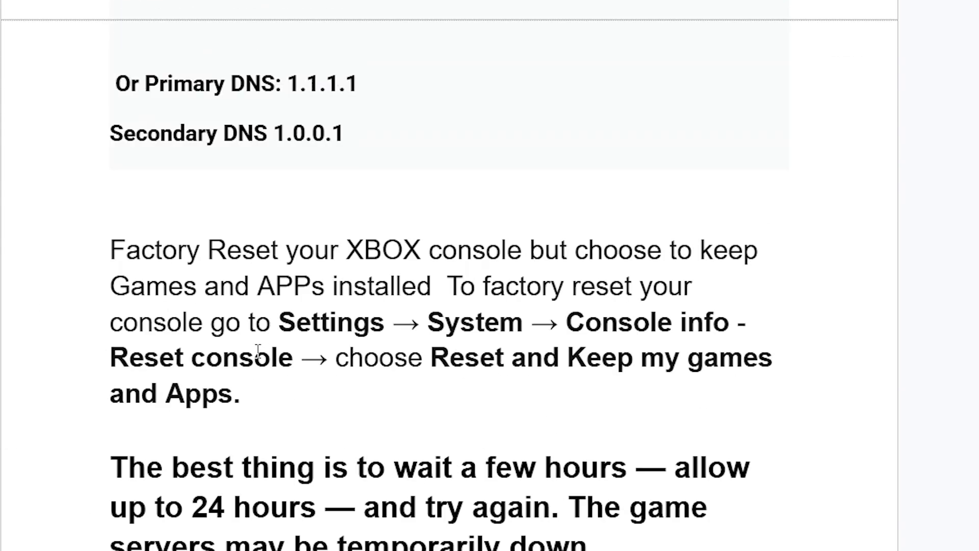
pyautogui.scroll(2, 258, 351)
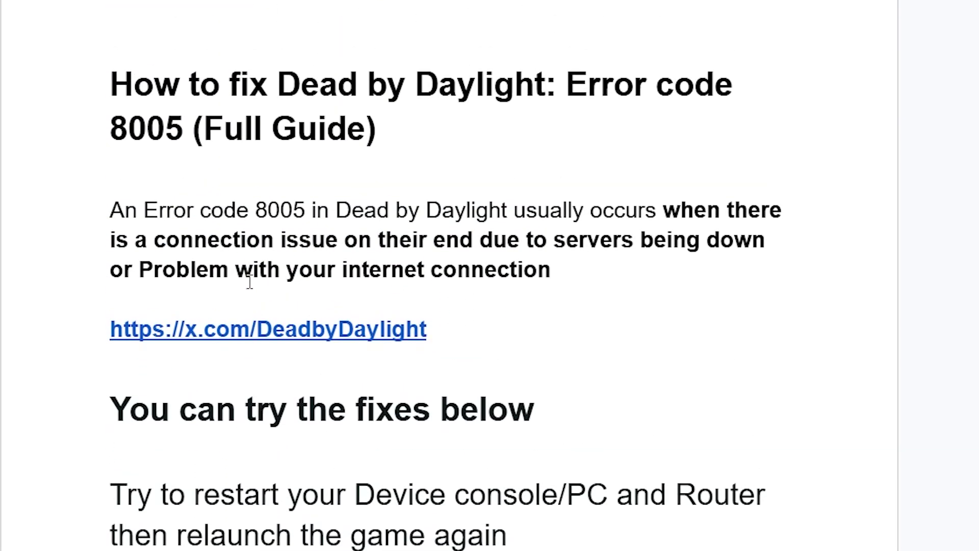